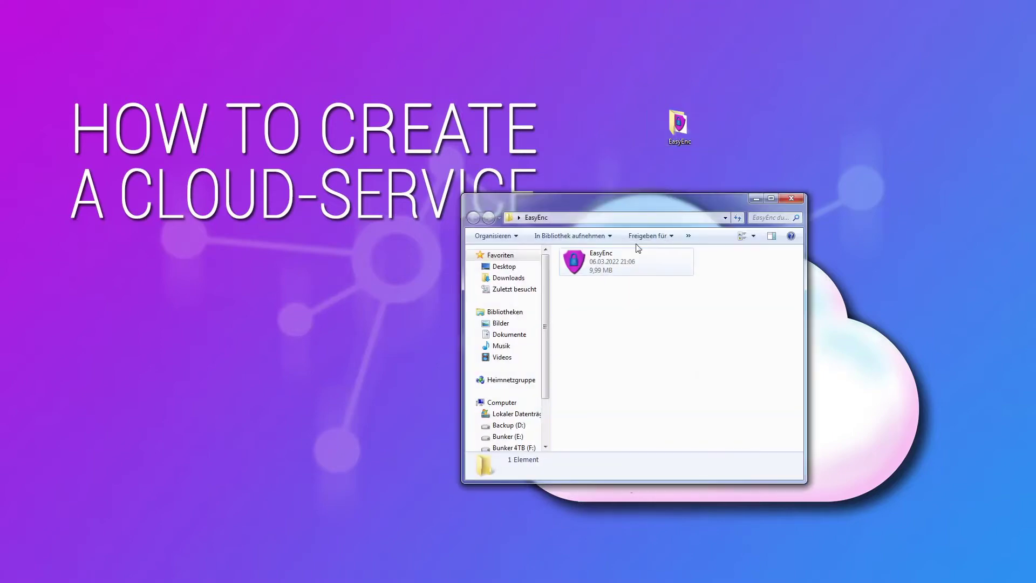
Open the EasyEnc folder from the desktop in Explorer
double_click(603, 260)
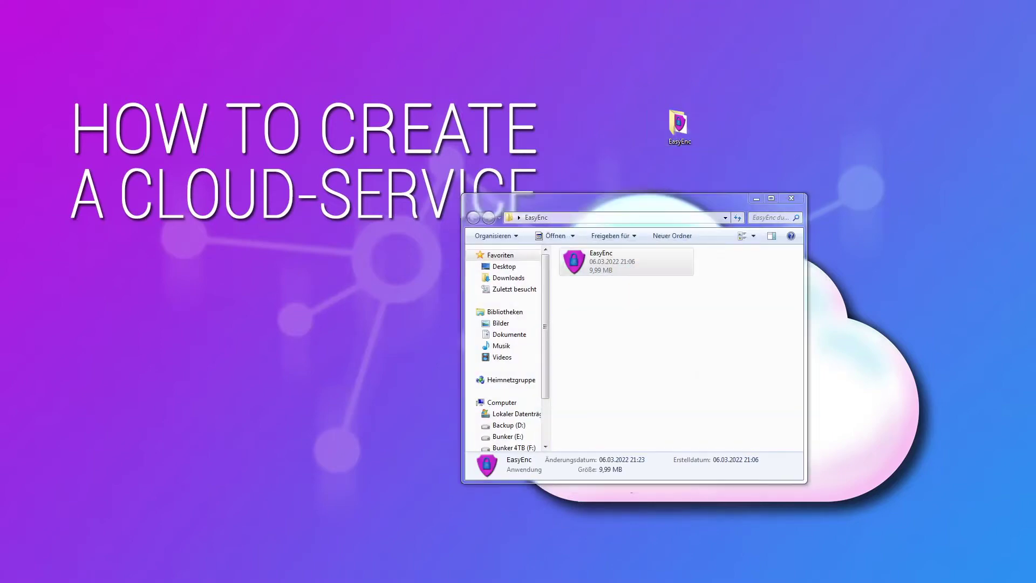
left_click_drag(537, 146, 465, 147)
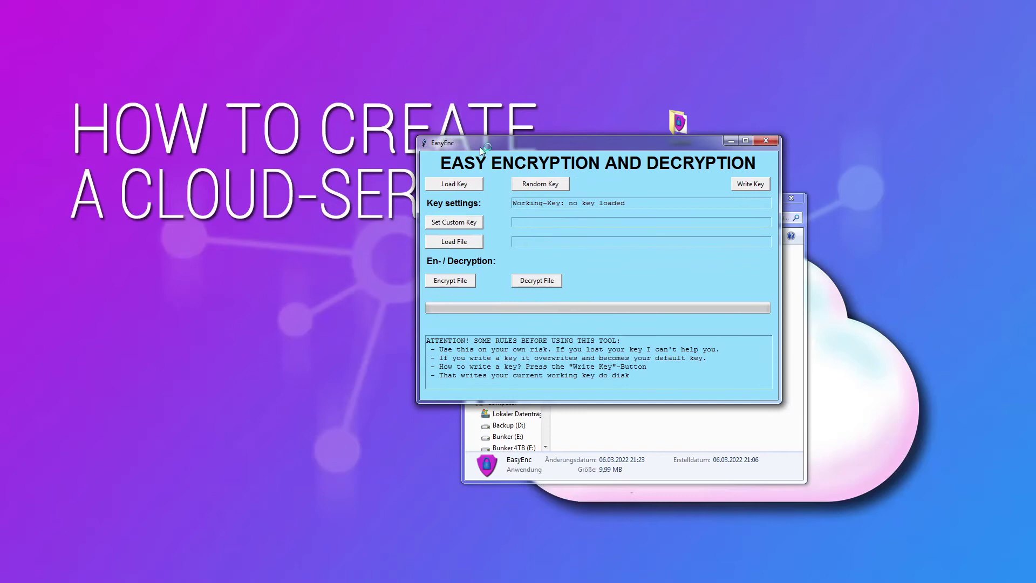
left_click(524, 223)
left_click(466, 224)
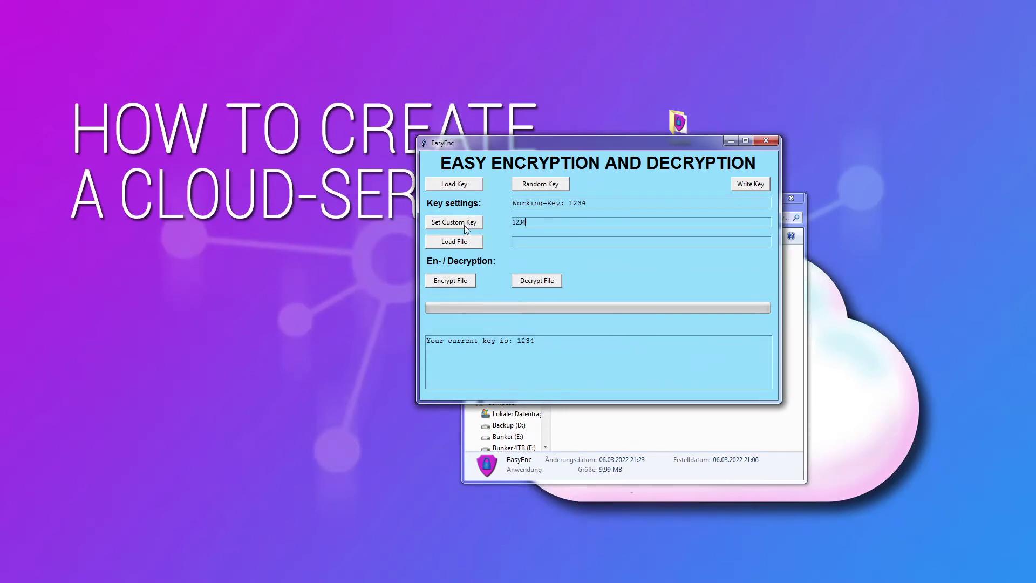
Load tutorial01.mp4 from the Tutorials folder and start encrypting it
left_click(454, 242)
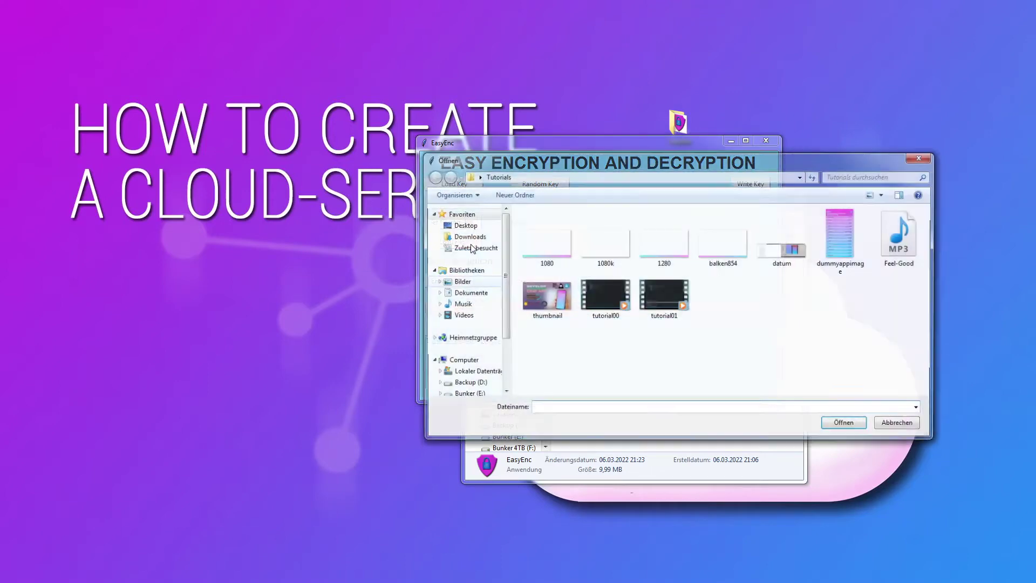
left_click(663, 298)
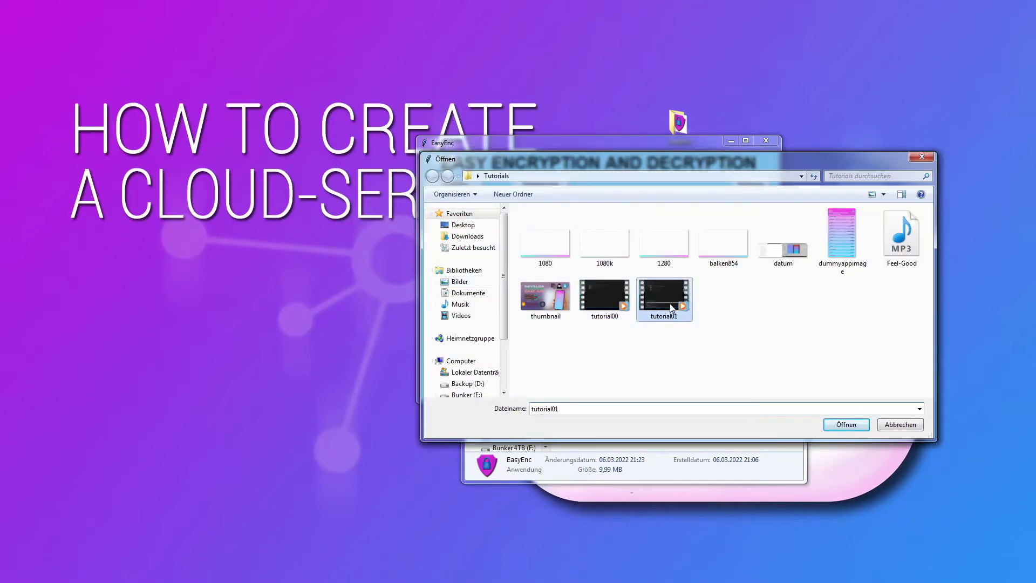
left_click(846, 424)
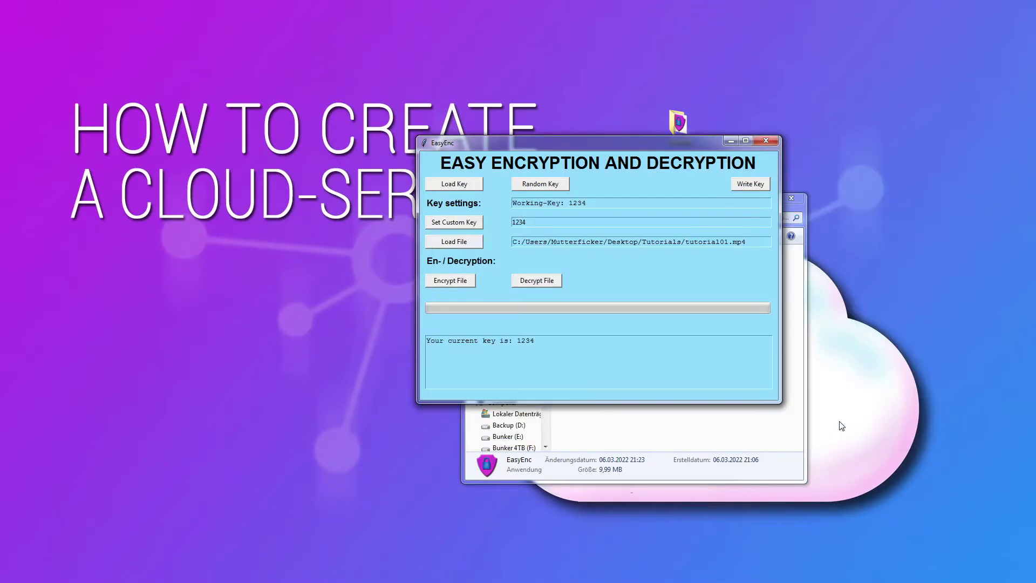
left_click(449, 281)
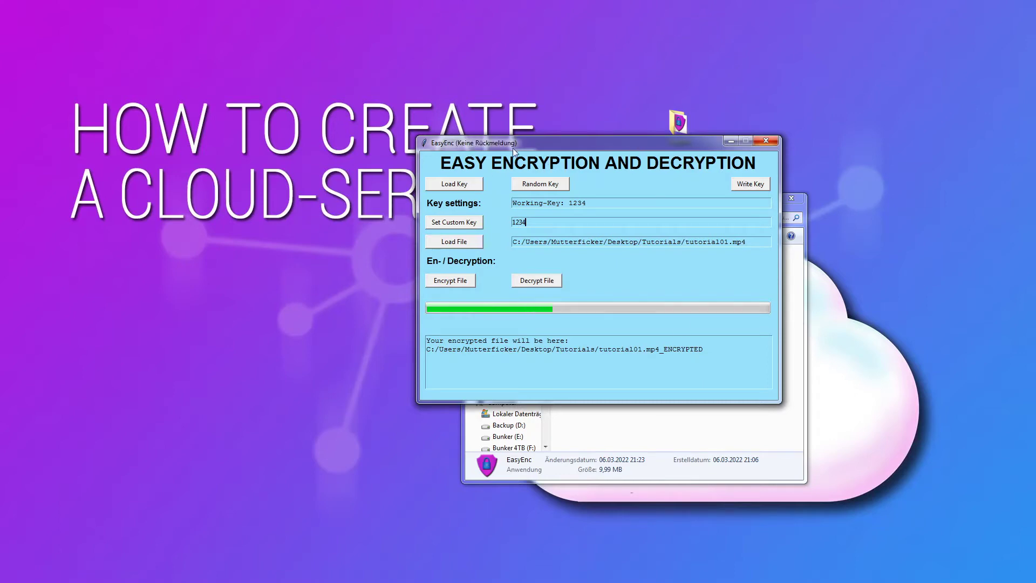
Arrange the windows and browse to Desktop > Tutorials to find the encrypted tutorial01 file
mouse_move(552, 140)
left_mouse_down()
mouse_move(436, 148)
mouse_move(295, 195)
left_mouse_up()
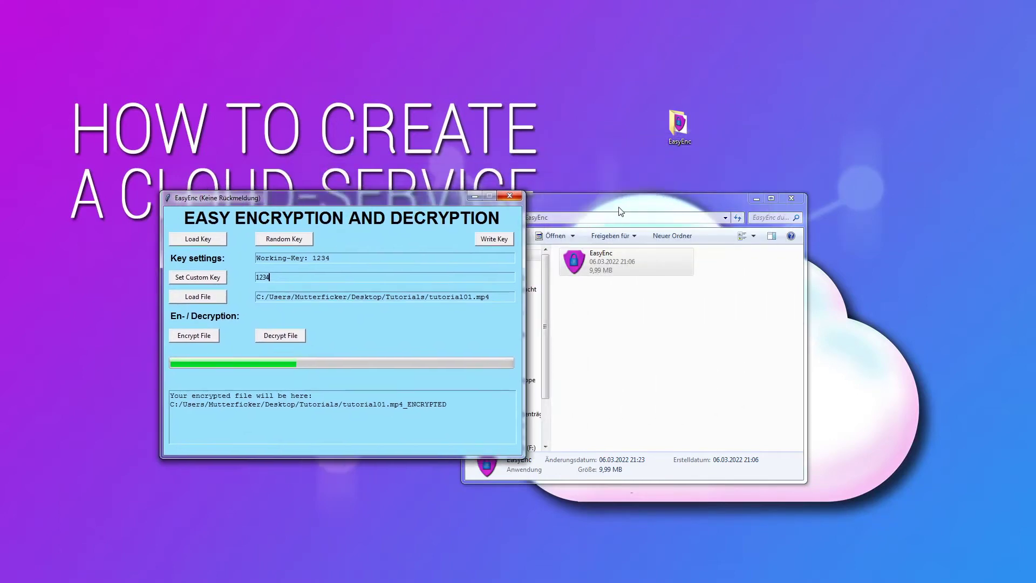
left_click_drag(618, 207, 697, 199)
left_click(583, 261)
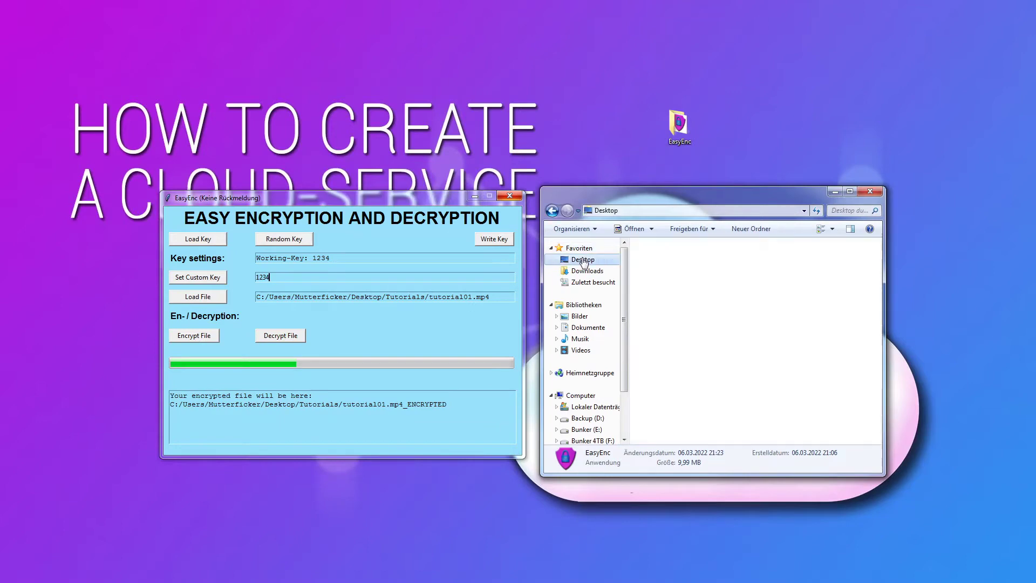
double_click(667, 418)
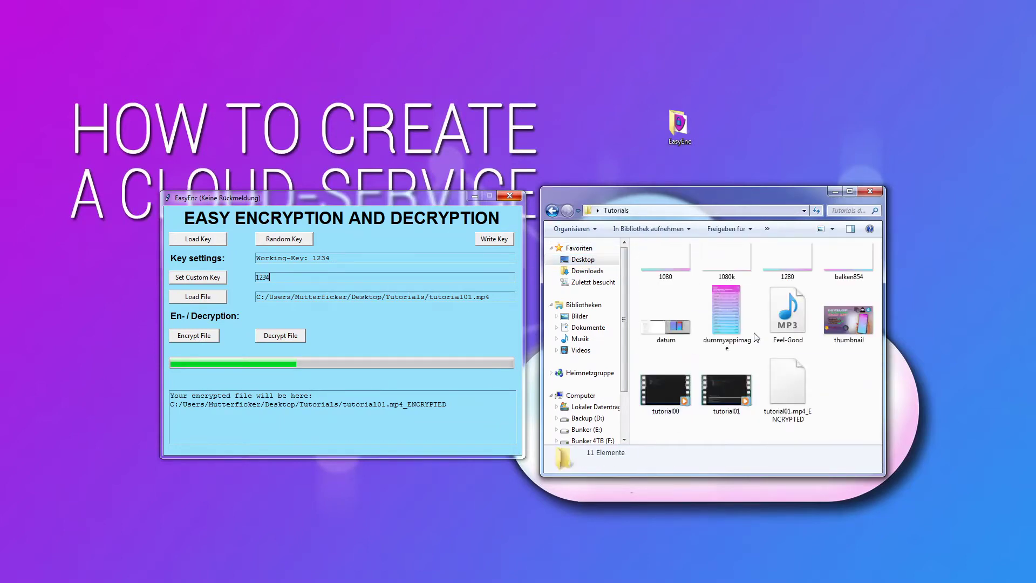
left_click(791, 384)
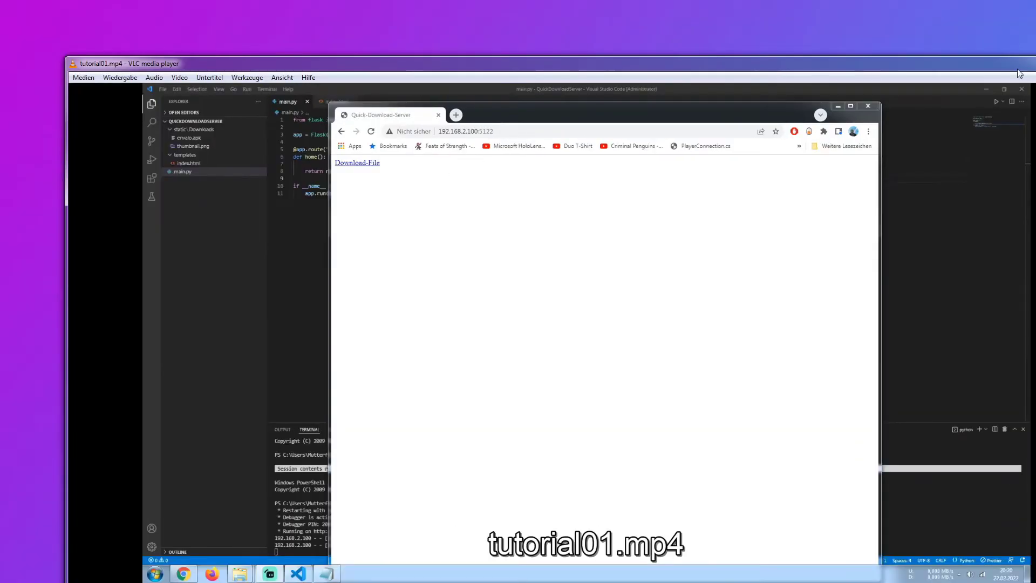
Try playing tutorial01.mp4_ENCRYPTED in the media player, which cannot open it
key("ctrl+q")
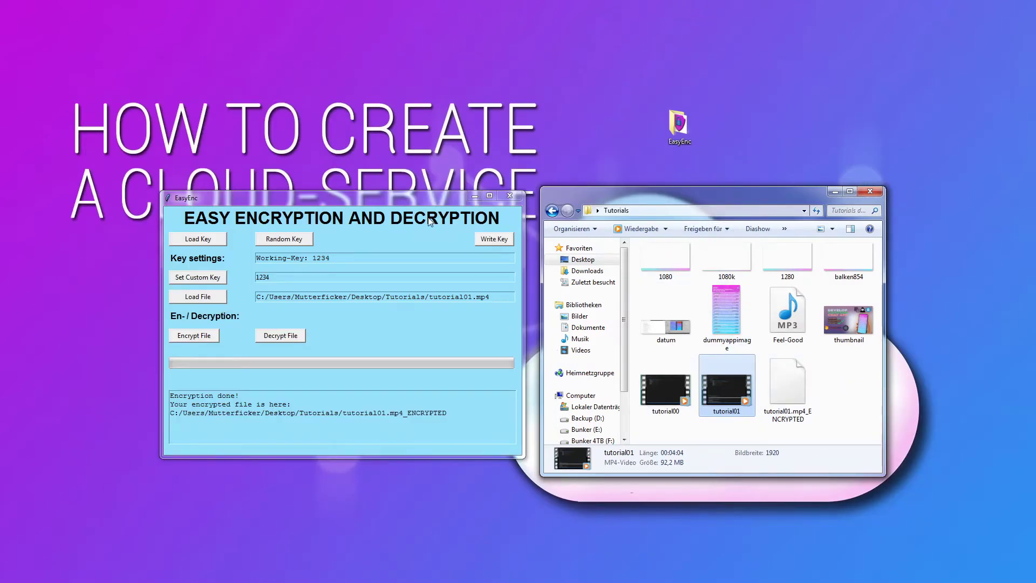
left_click(794, 392)
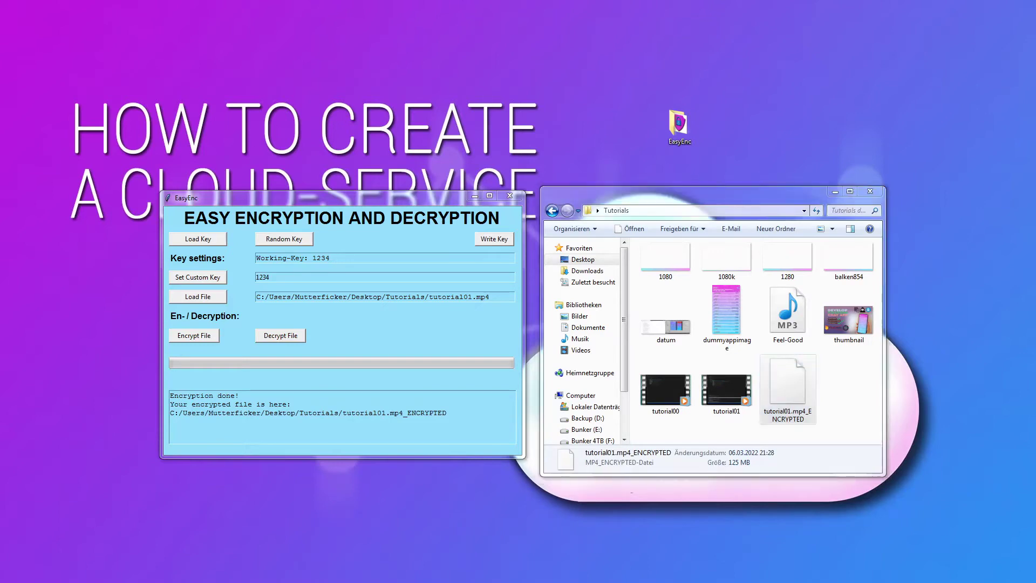
left_click_drag(781, 377, 267, 169)
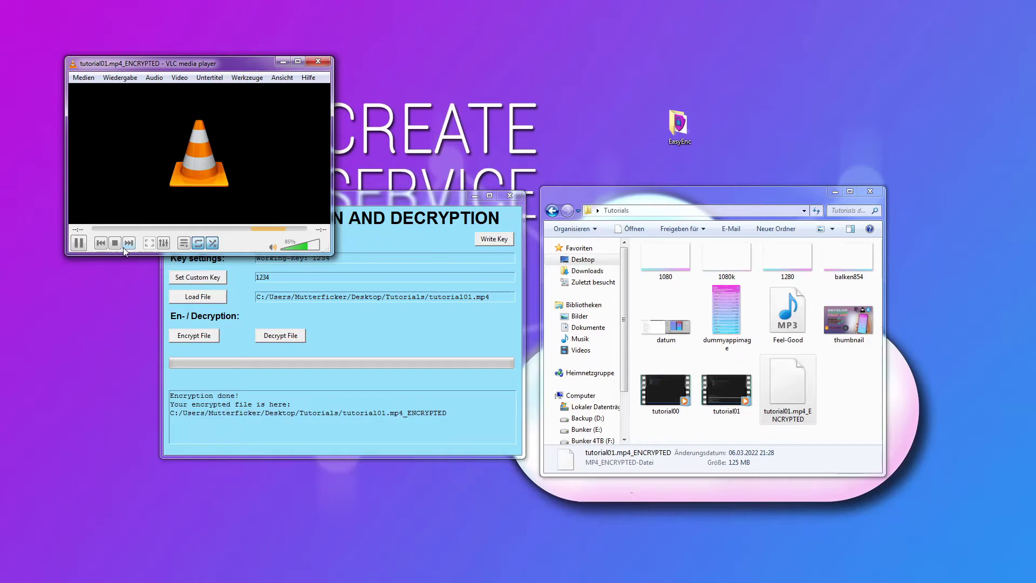
left_click(319, 58)
Delete the original tutorial01 video so only the _ENCRYPTED copy remains
left_click(731, 433)
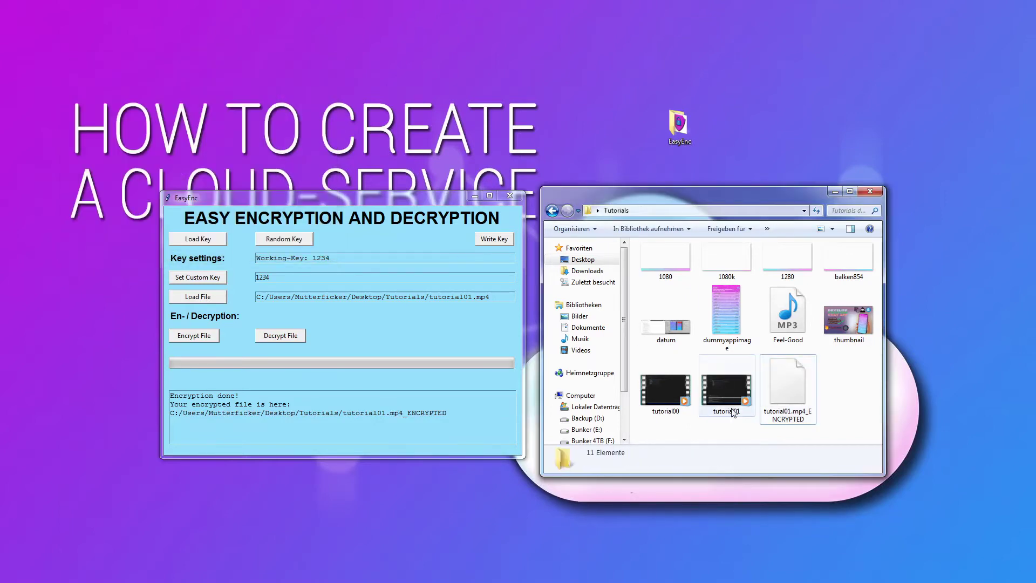
left_click(732, 410)
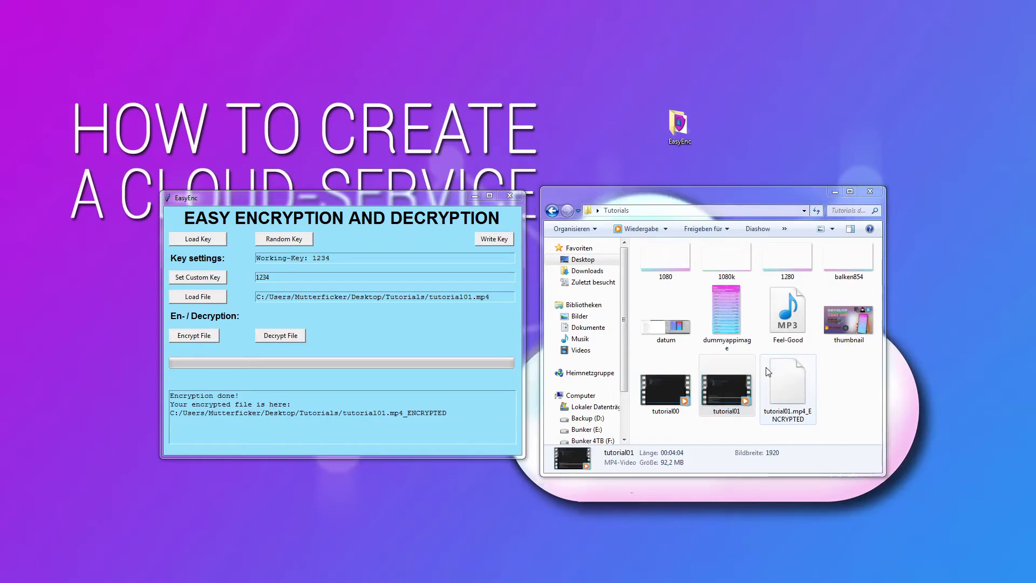
key("Delete")
key("Return")
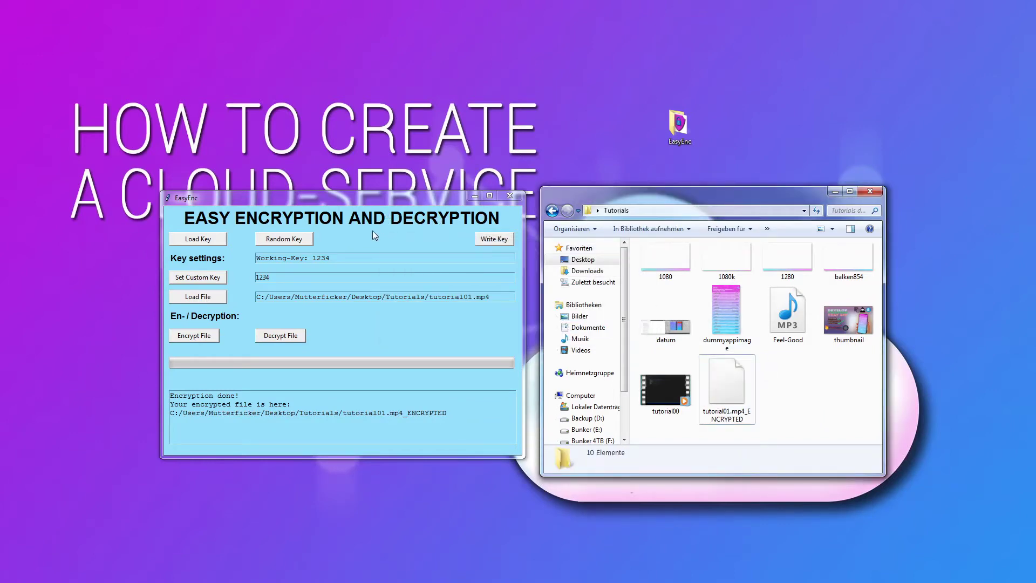
Close EasyEnc and relaunch it from its folder, centering the window
left_click(509, 196)
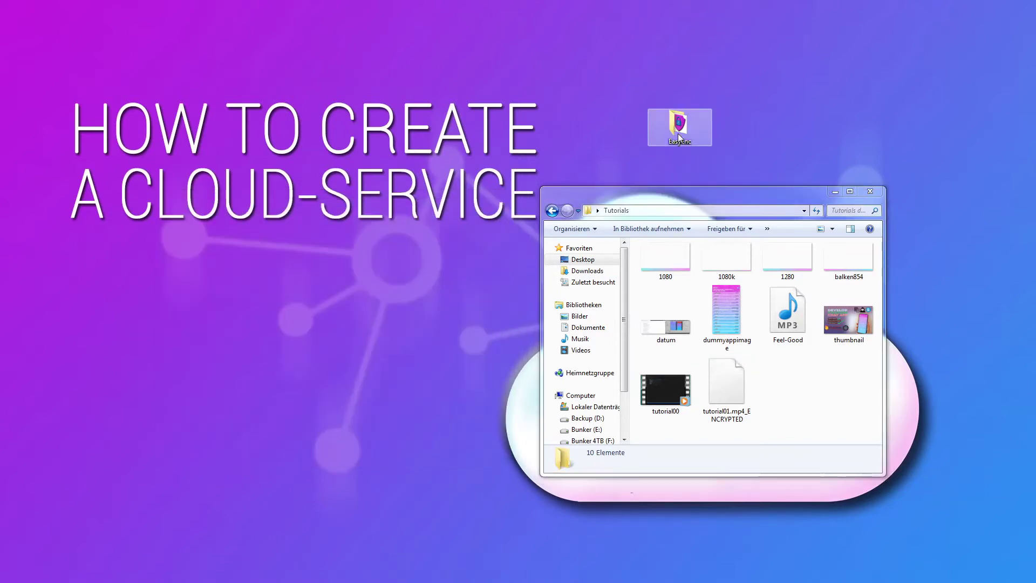
double_click(677, 134)
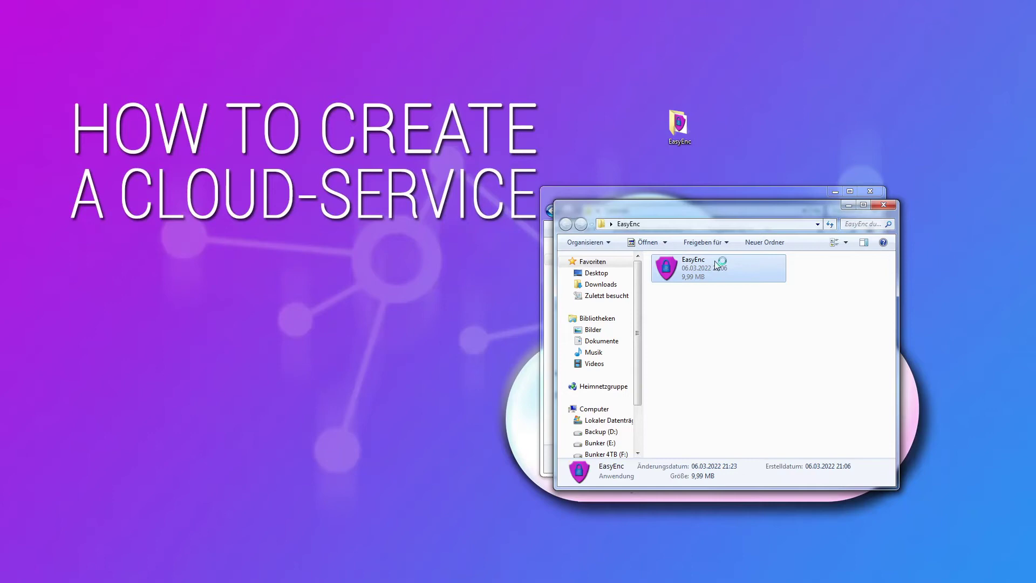
left_click_drag(867, 91, 390, 175)
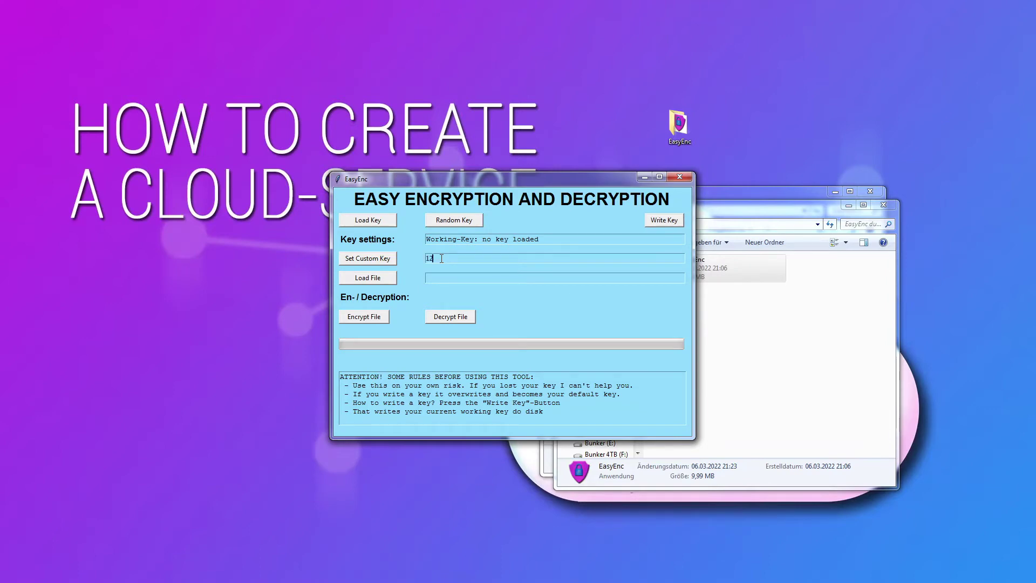
left_click(388, 281)
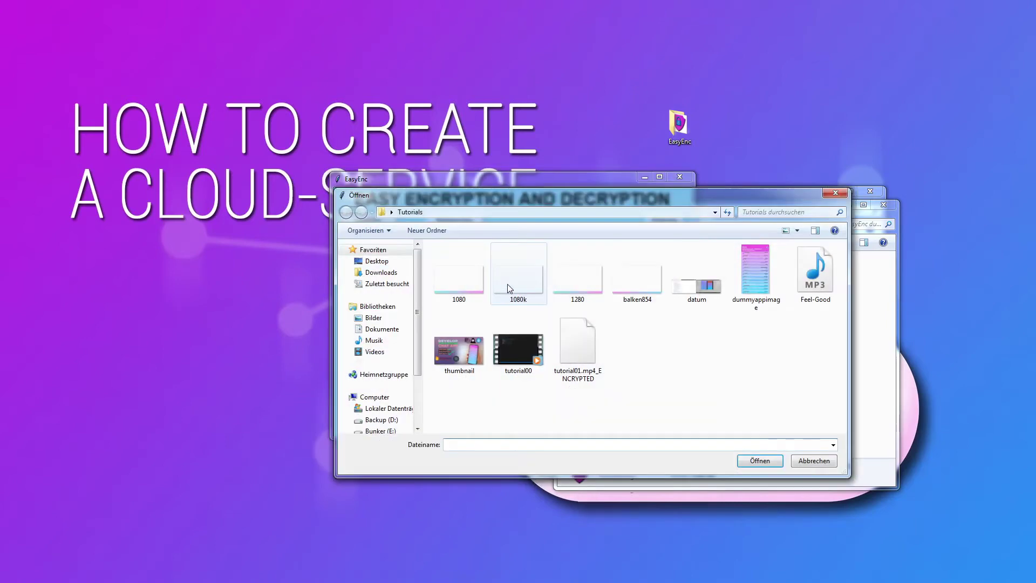
left_click(835, 192)
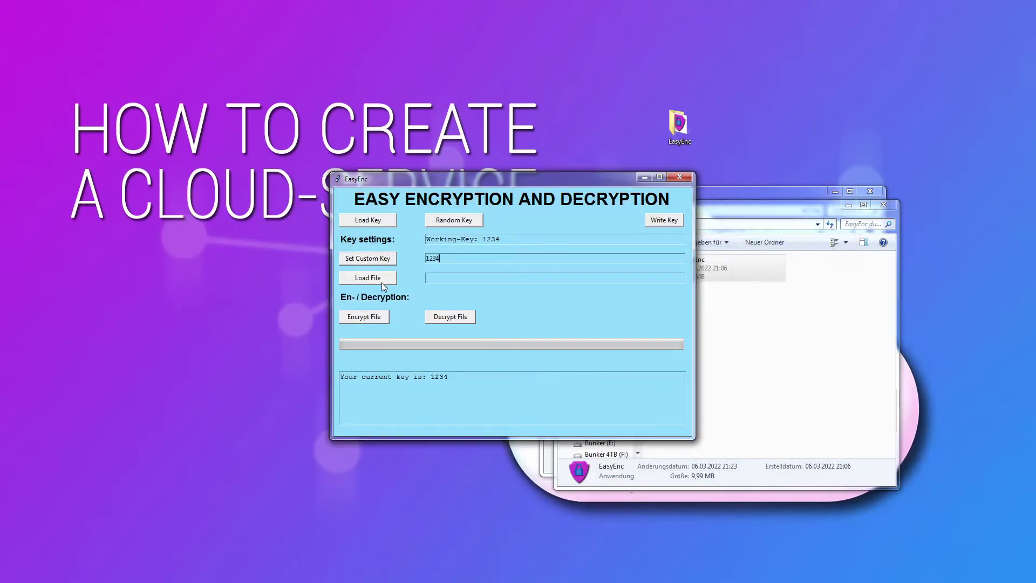
left_click(380, 281)
left_click(577, 356)
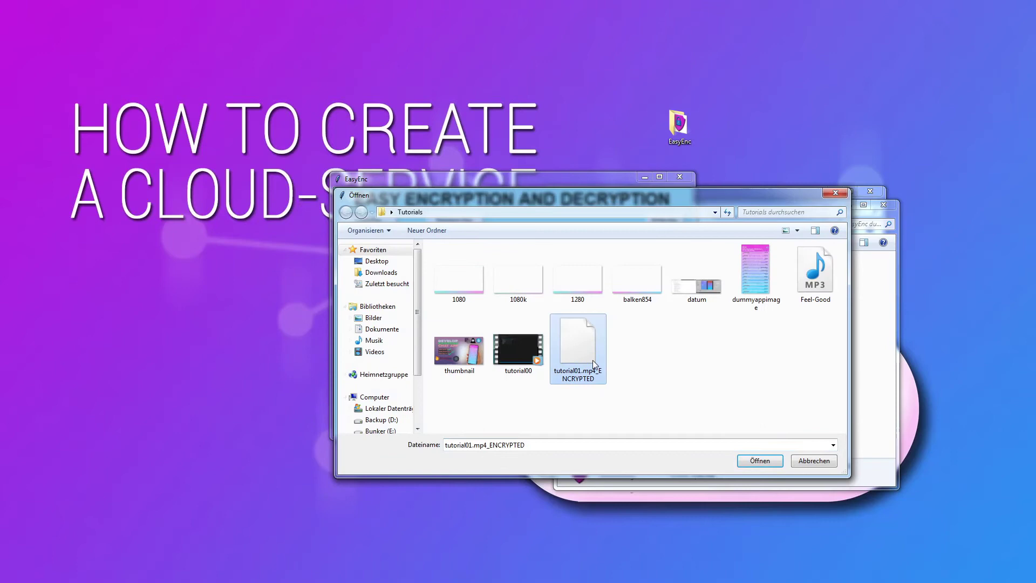
double_click(592, 360)
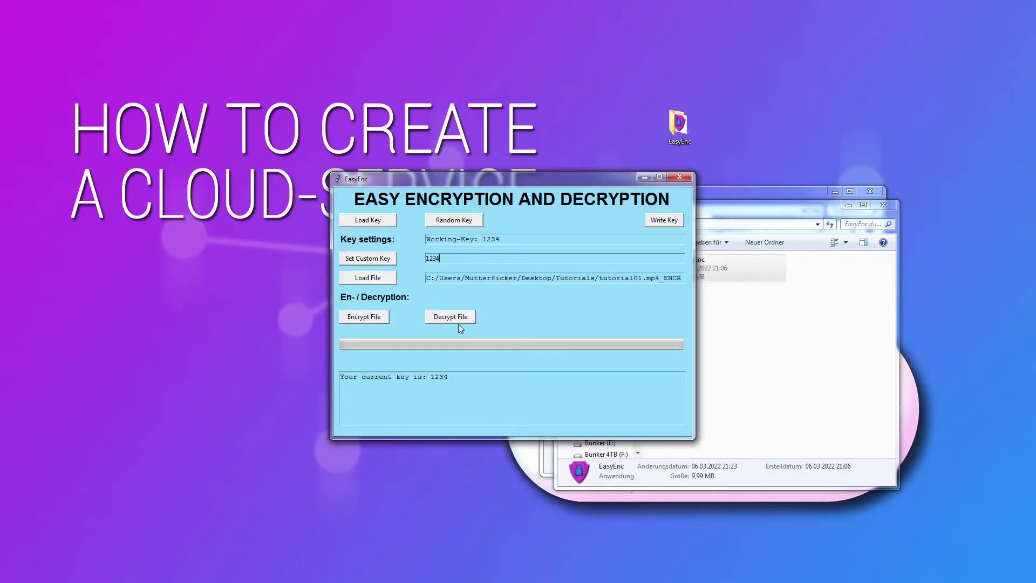
left_click(449, 316)
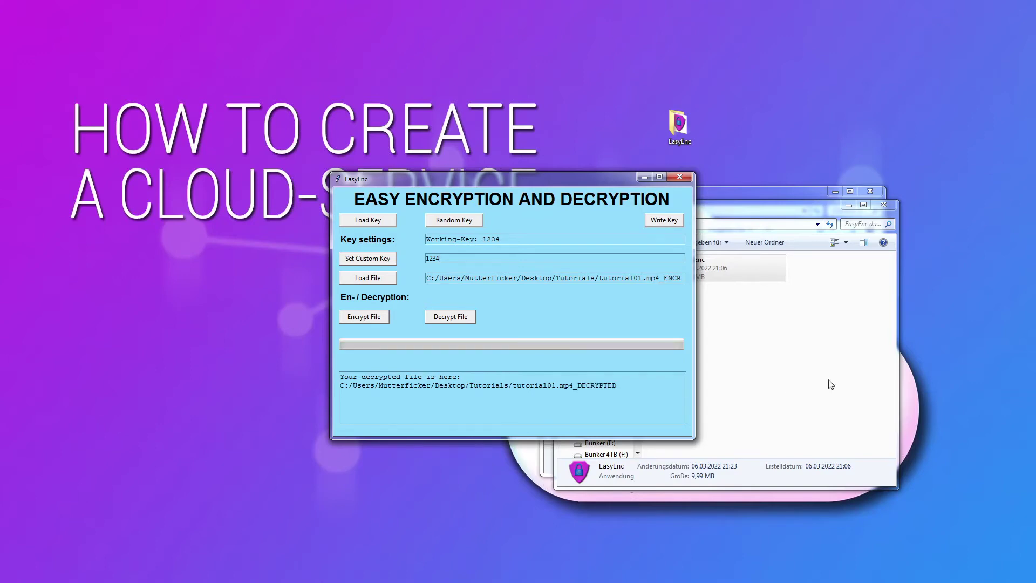
Play the decrypted tutorial01 video in the media player to confirm it works, then close it
left_click(788, 374)
left_click(760, 191)
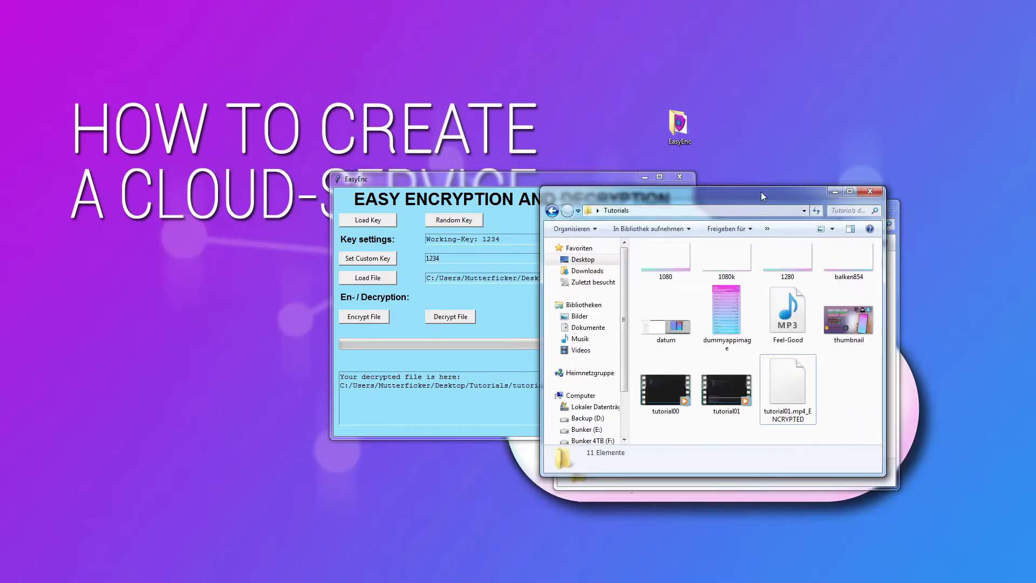
left_click(725, 387)
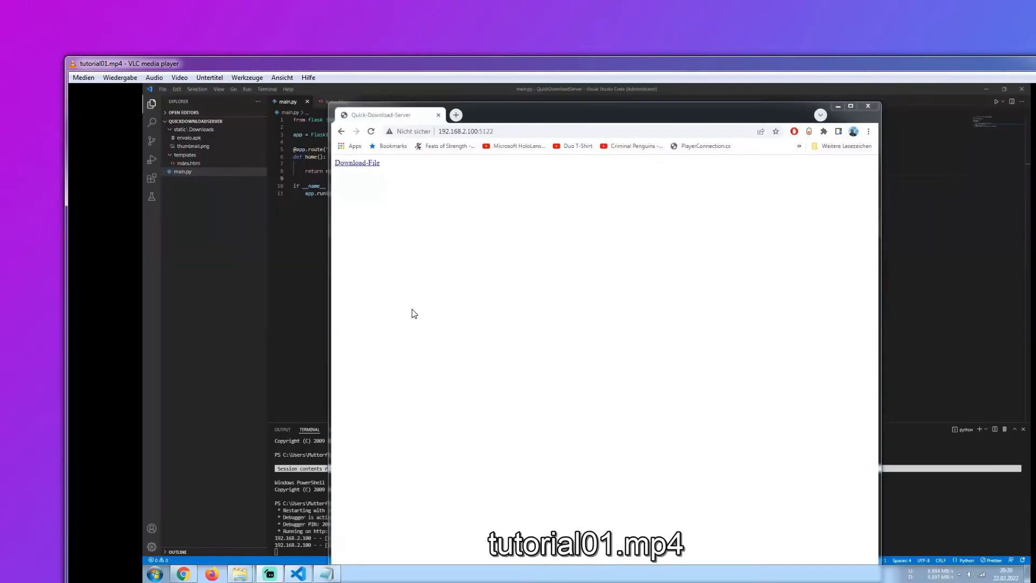
left_click(354, 570)
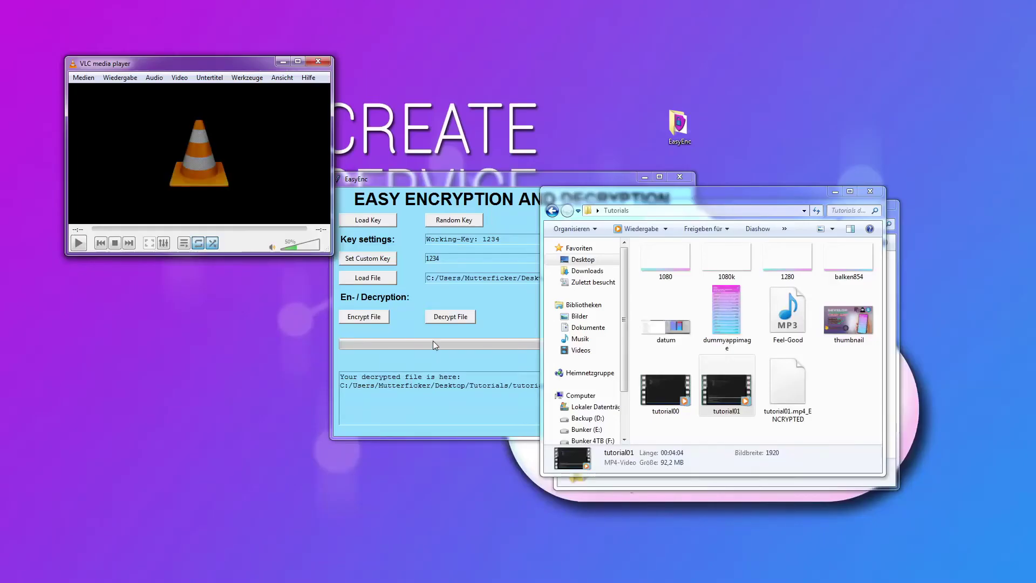
left_click(321, 61)
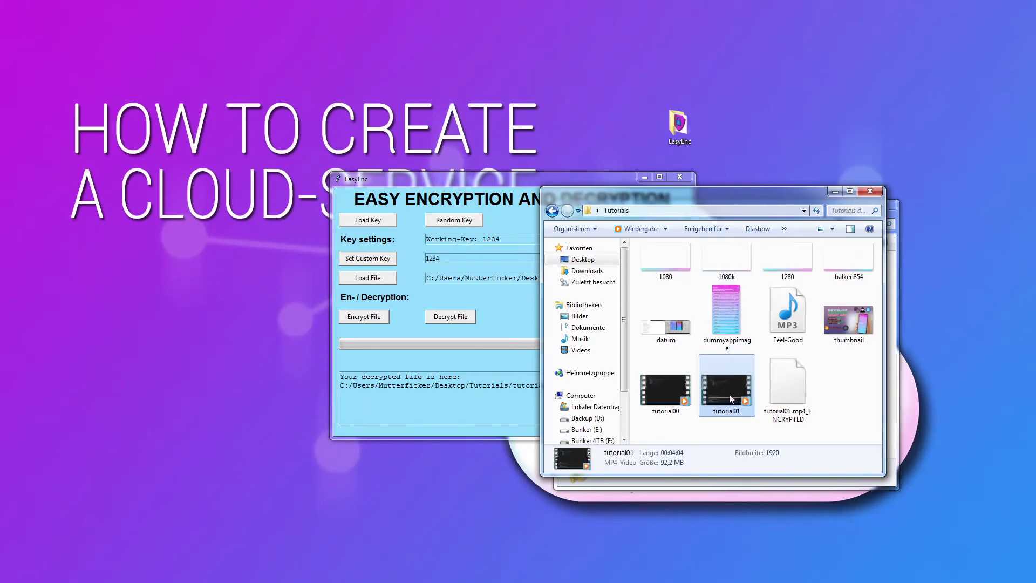
Delete tutorial01 again, close EasyEnc and reopen its folder from the desktop
key("Delete")
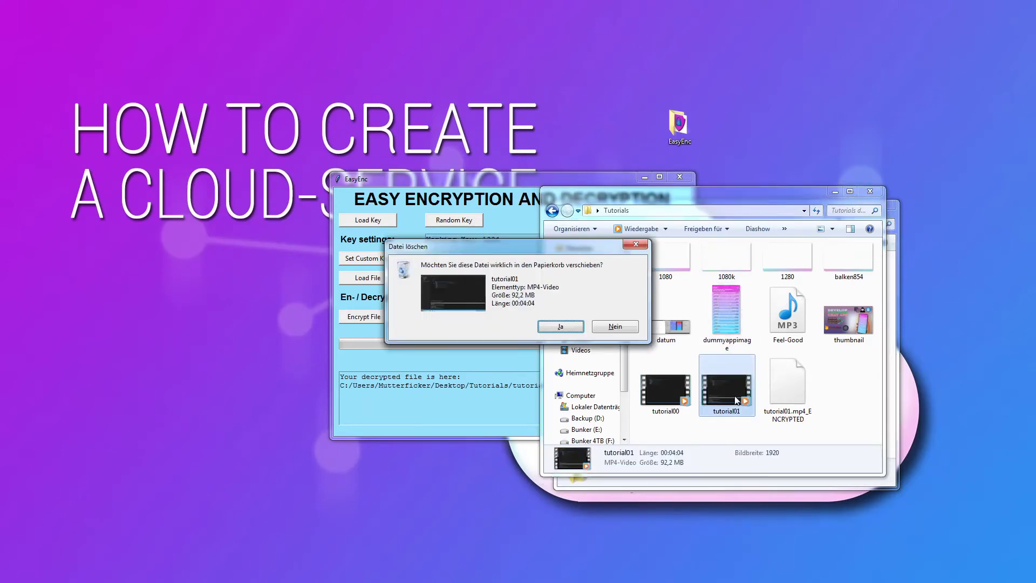
key("Return")
left_click(683, 177)
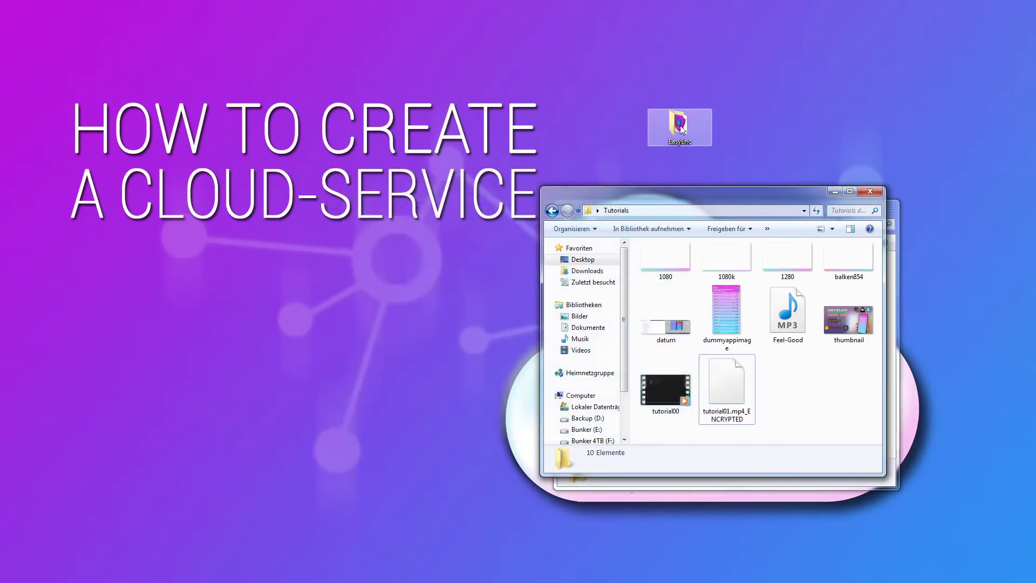
double_click(681, 128)
Set wrong key asdf, load the encrypted tutorial01 file and attempt decryption, which fails
left_click(679, 267)
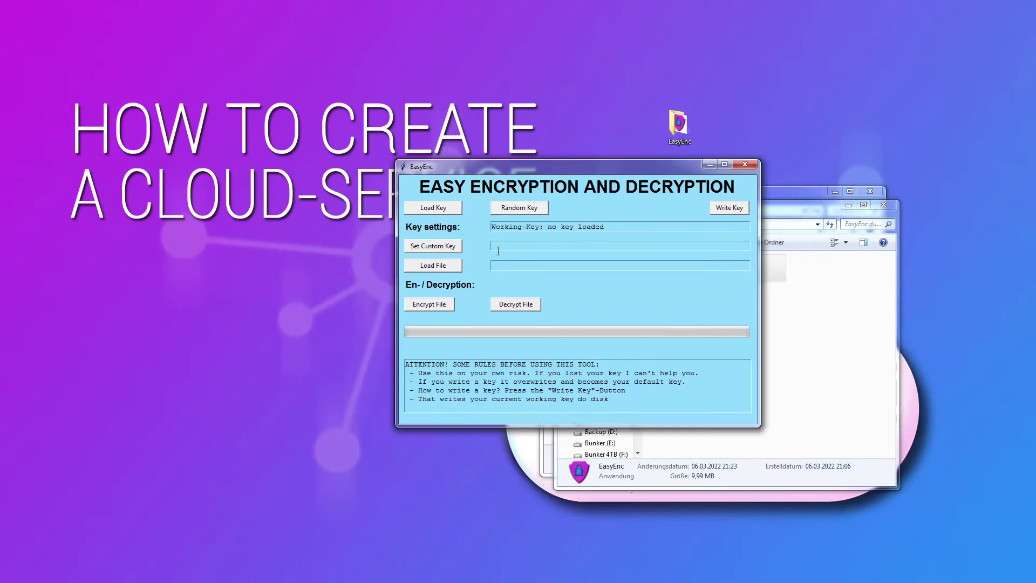
left_click(442, 249)
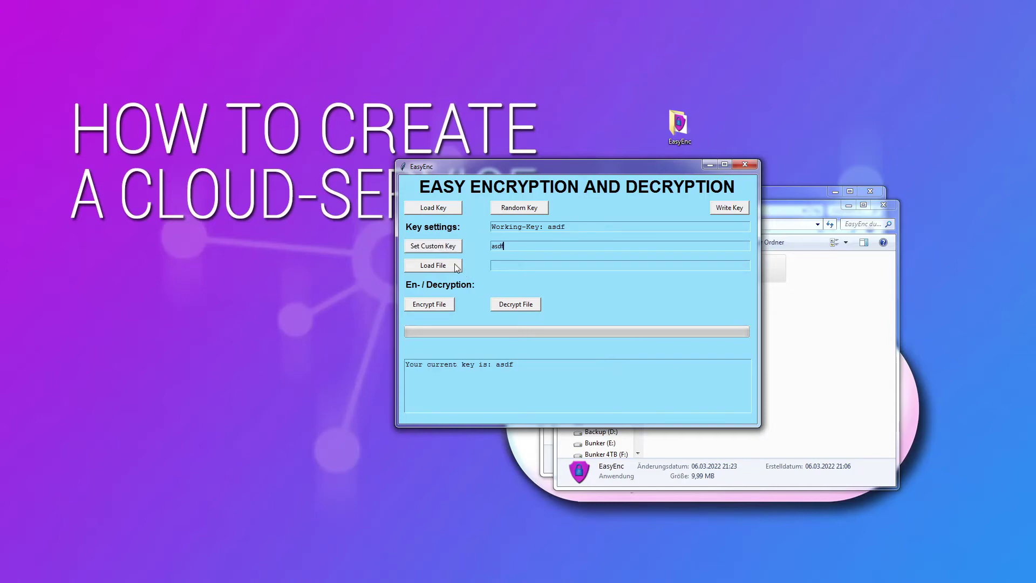
left_click(434, 265)
double_click(597, 380)
left_click(521, 306)
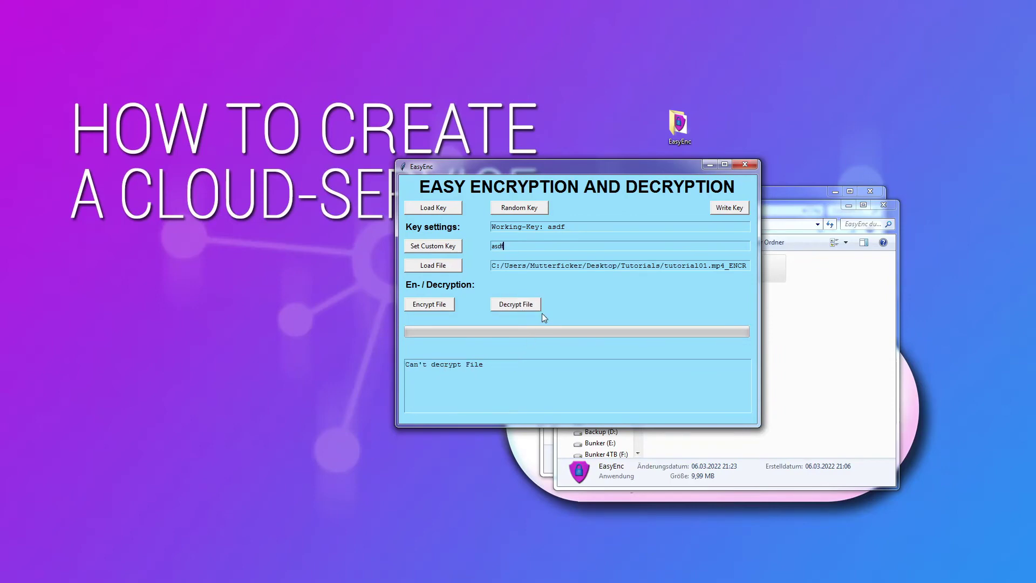
left_click_drag(491, 245, 599, 252)
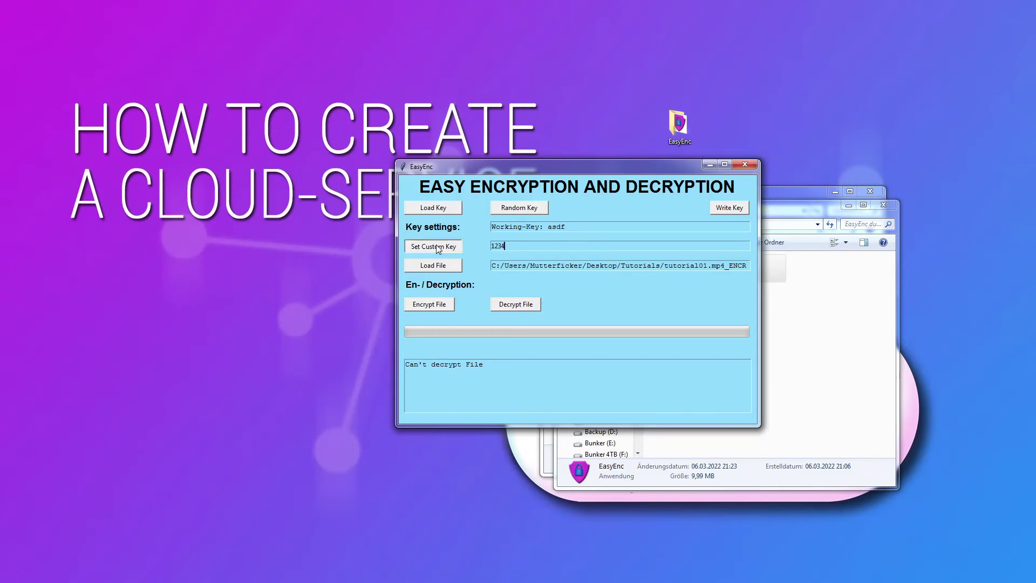
left_click(437, 248)
left_click(535, 307)
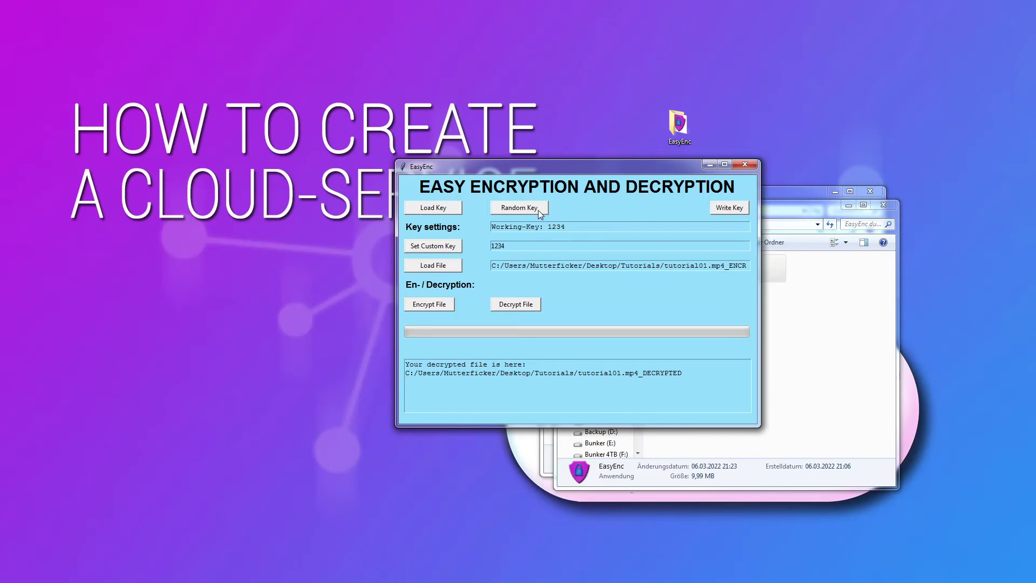
left_click(527, 208)
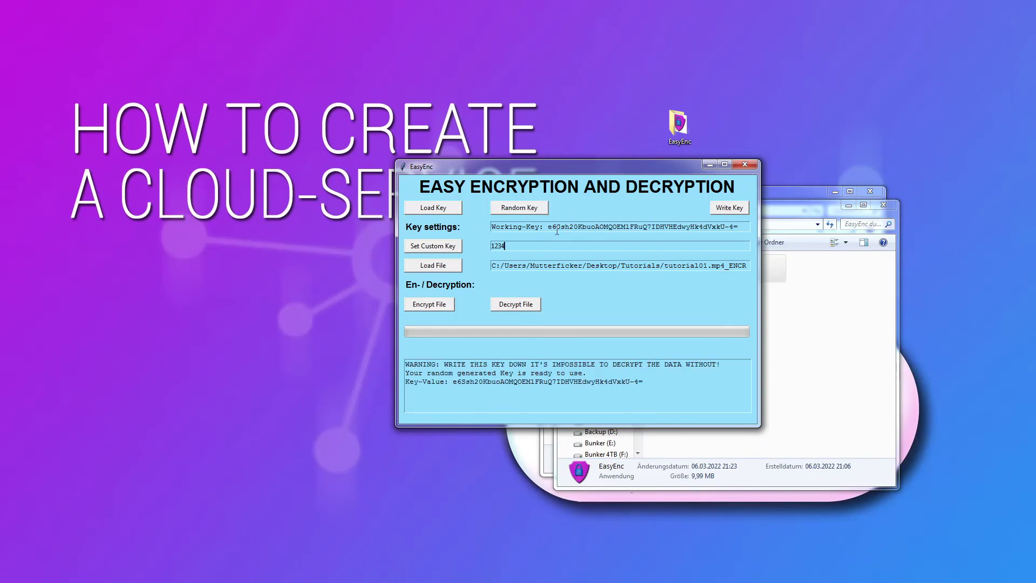
left_click(729, 209)
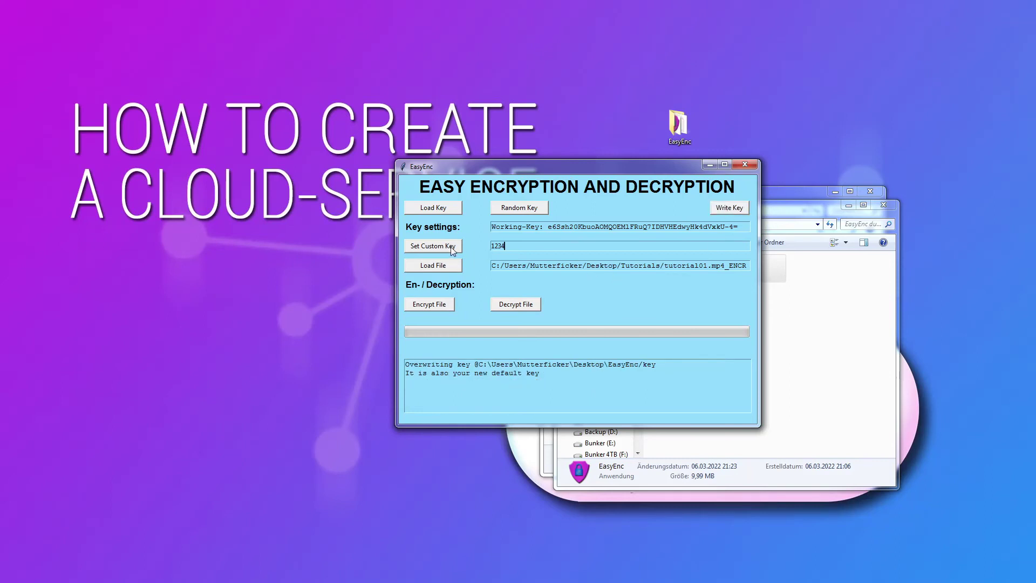
left_click(434, 247)
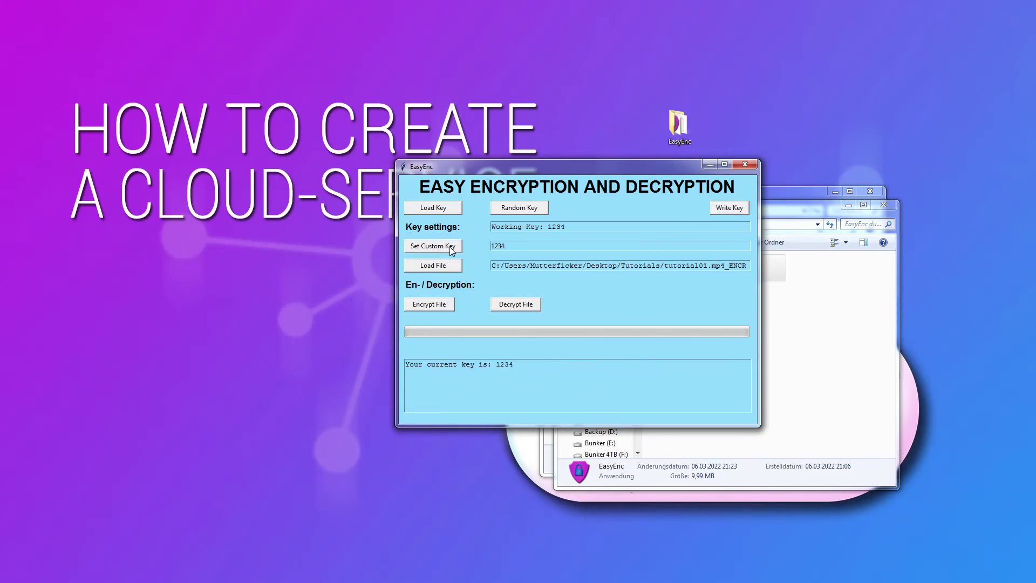
Reload the saved random key from file and view the 44-byte key file in the EasyEnc folder
left_click(425, 210)
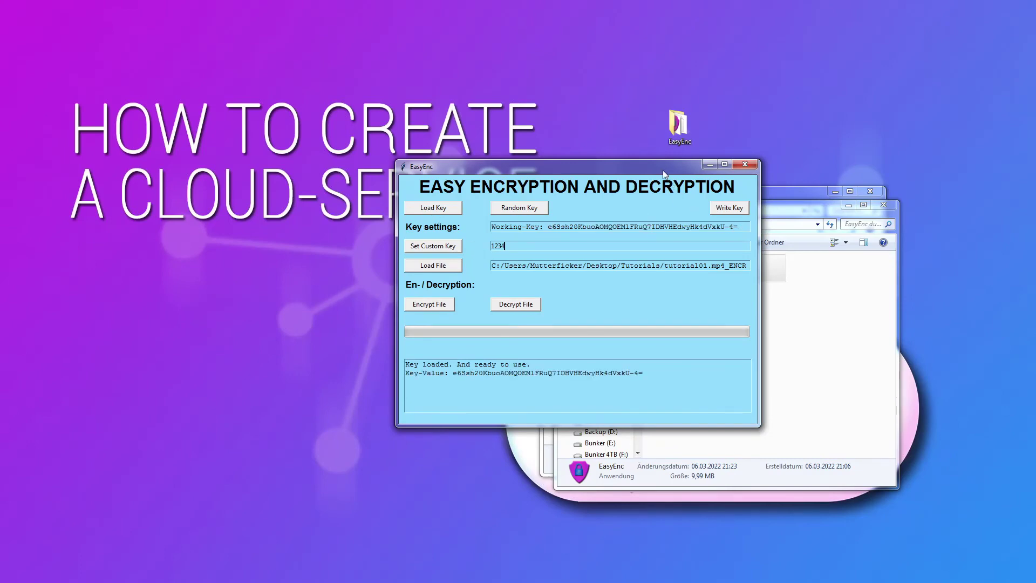
left_click_drag(663, 166, 430, 199)
left_click(685, 310)
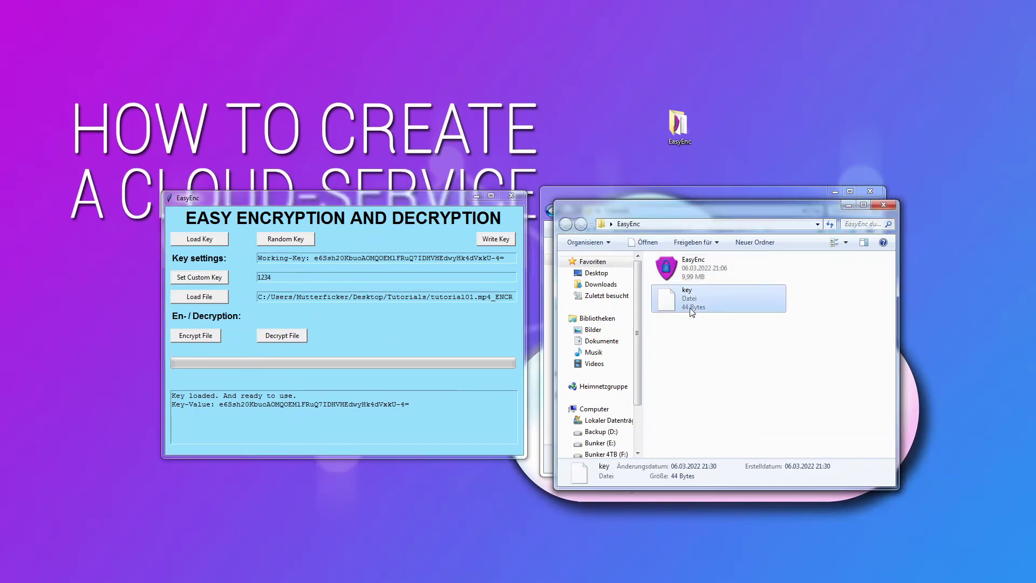